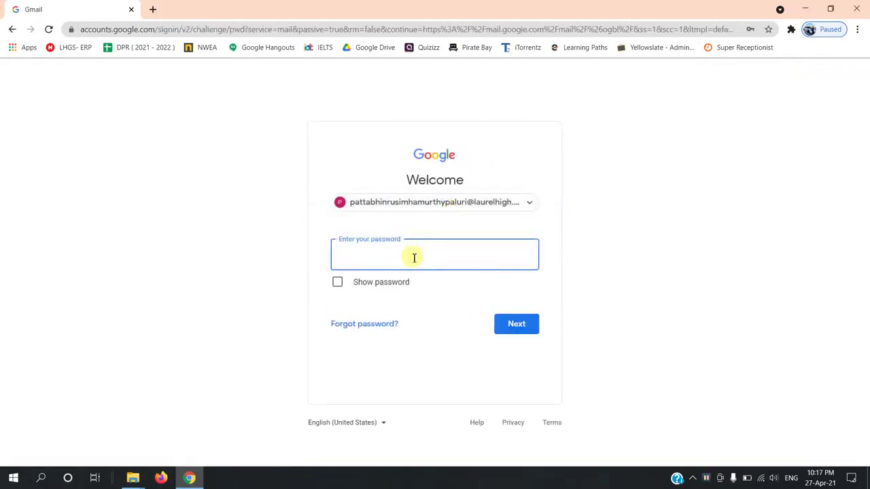
Enter the school account's password and sign in to load the Gmail inbox
click(414, 258)
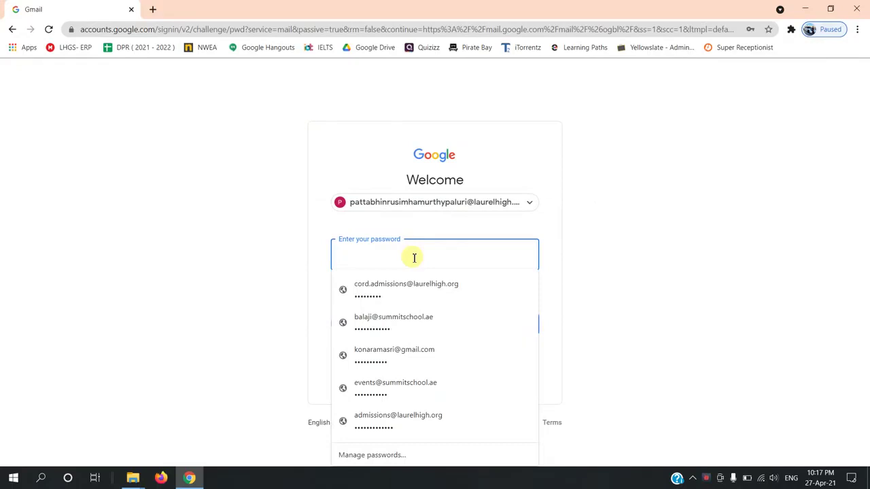
text(••••)
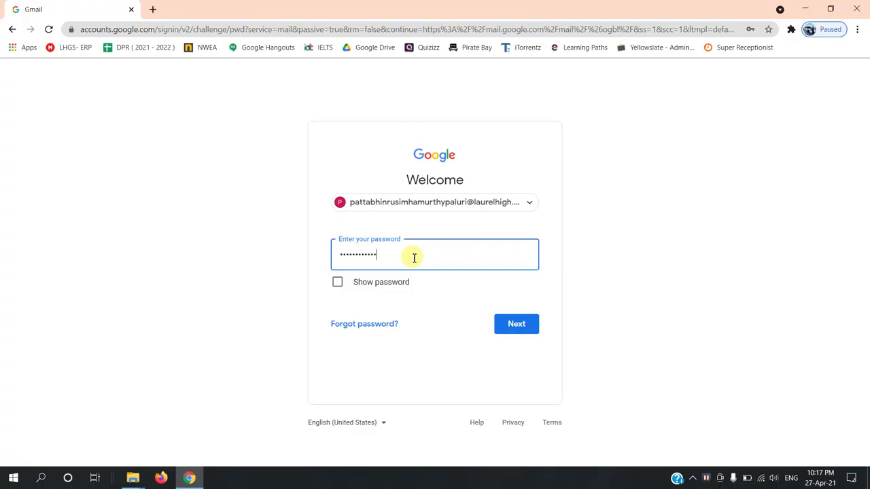
click(533, 331)
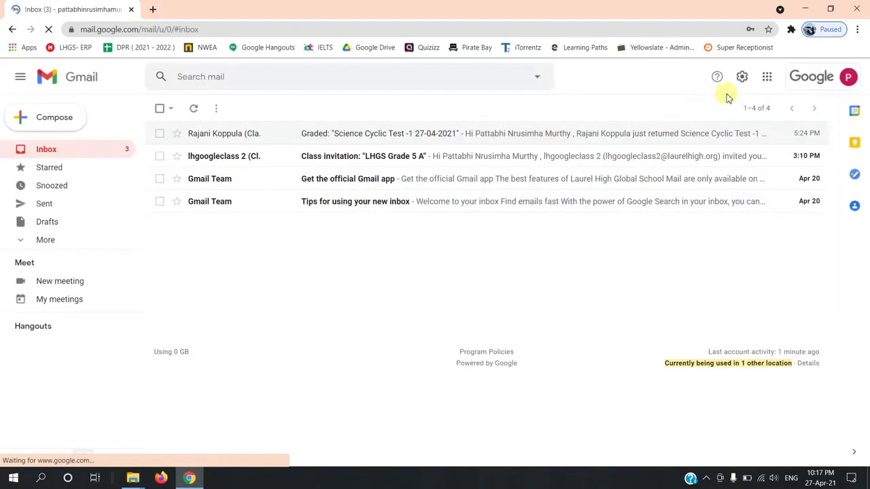
Open Gmail's Google apps grid to launch Classroom and the LHGS Grade 5 A class
click(768, 77)
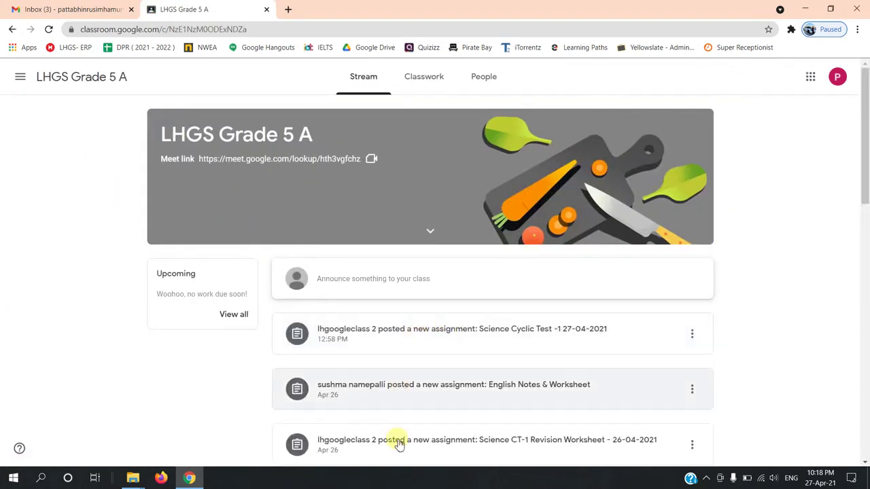
Open the Science Cyclic Test -1 assignment's attached PDF with Google Docs
click(479, 328)
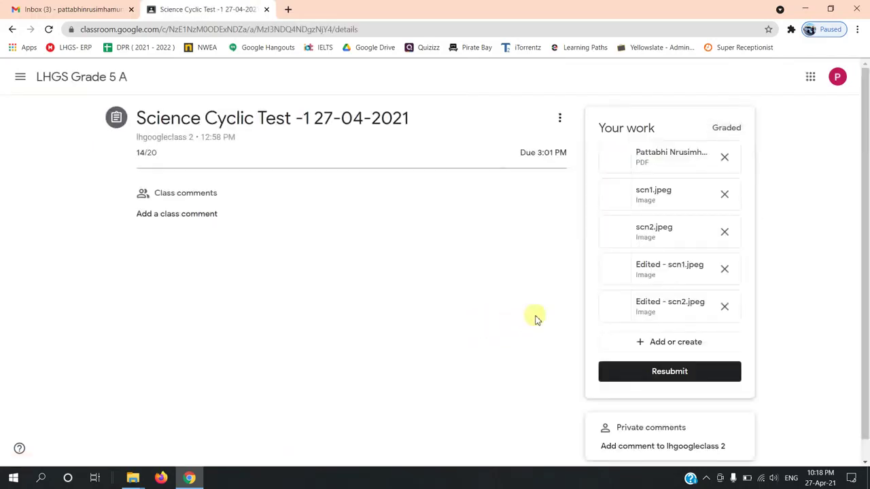
click(681, 156)
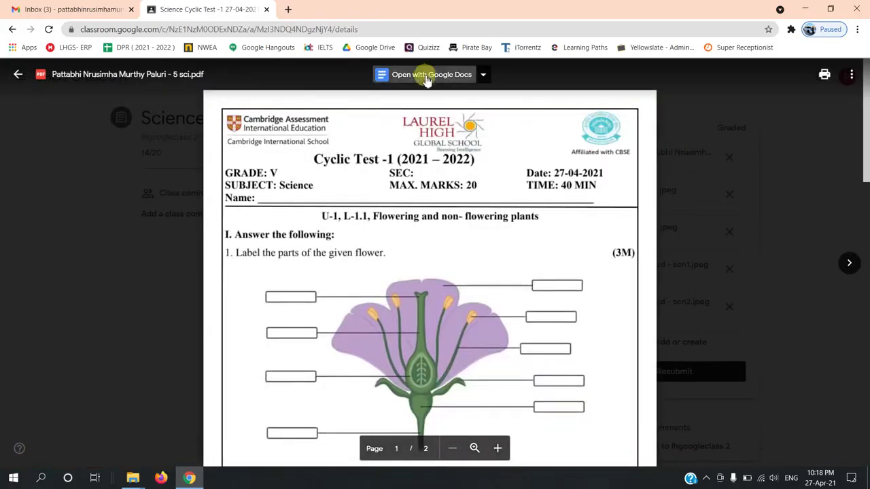
click(427, 77)
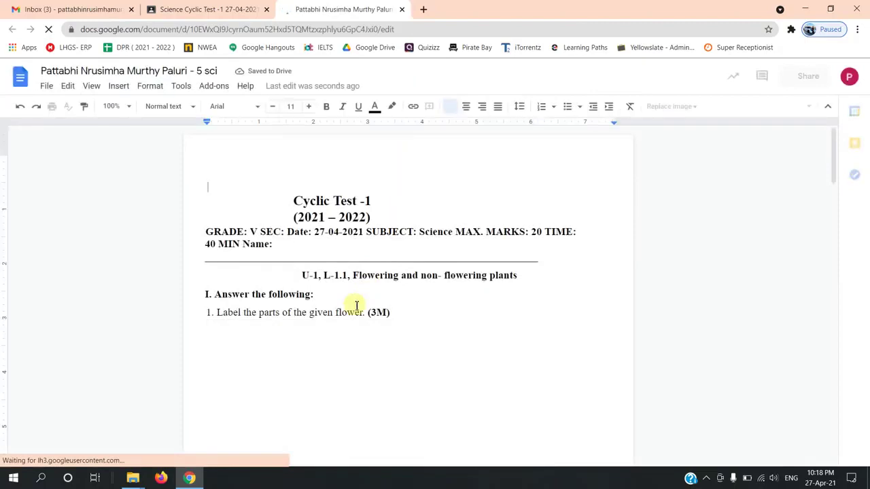
Type the answer on line A. under the bean-plant ordering question
scroll(355, 304, down, 3)
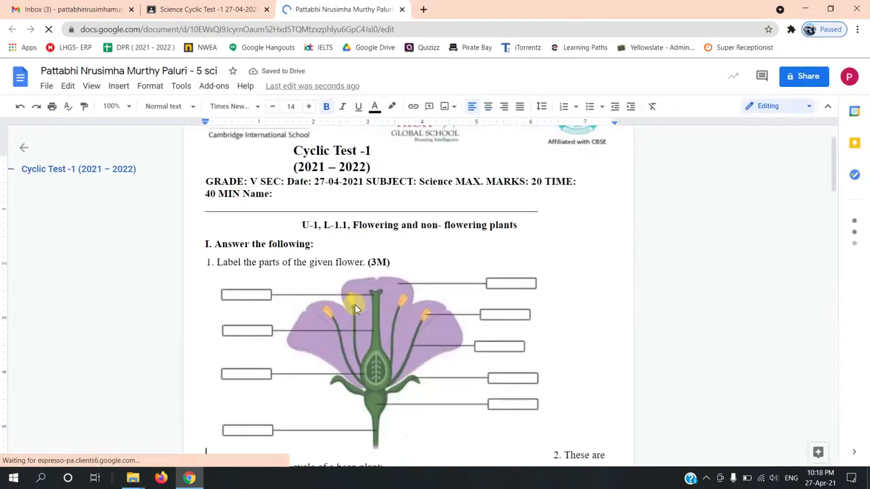
scroll(354, 304, down, 2)
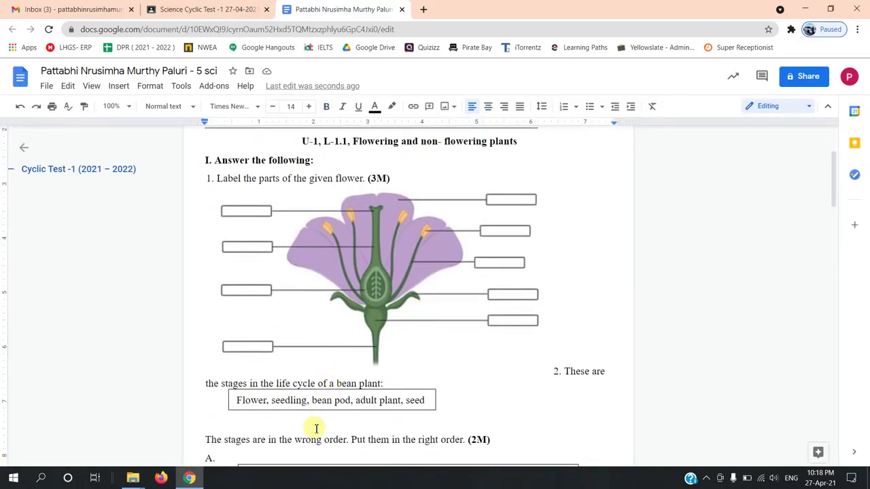
text(answer)
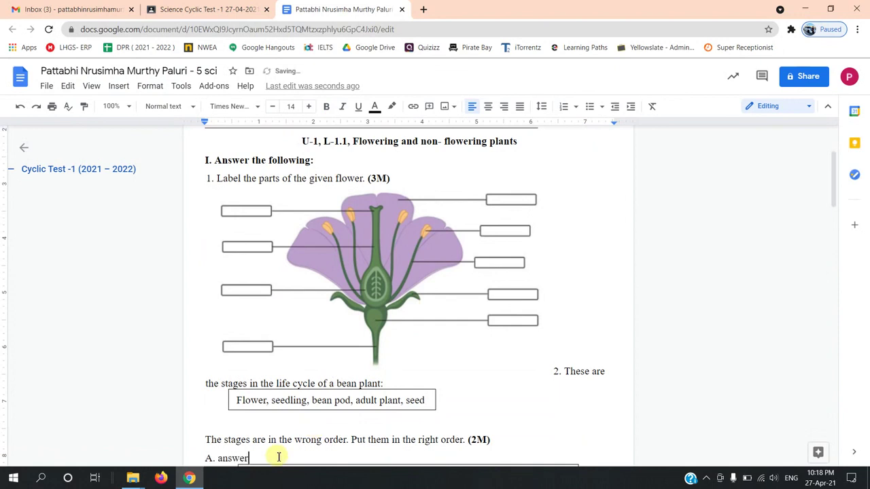
Rename the document, replacing the middle name in the title with 'Answer'
click(125, 71)
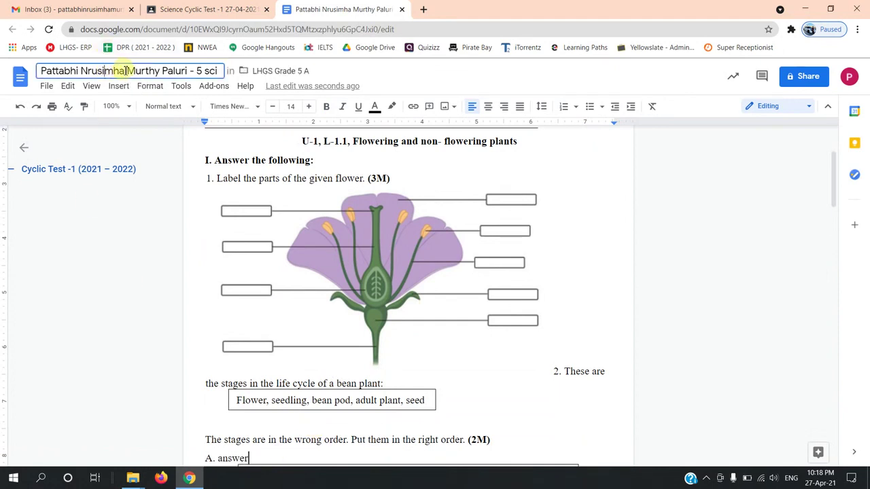
key(BackSpace)
key(BackSpace)
key(BackSpace)
key(BackSpace)
key(BackSpace)
key(BackSpace)
key(BackSpace)
key(BackSpace)
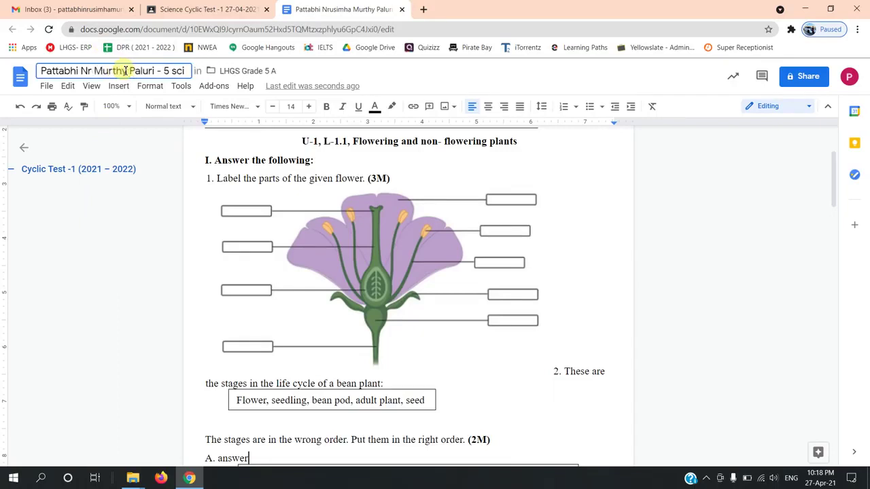
text(Answe)
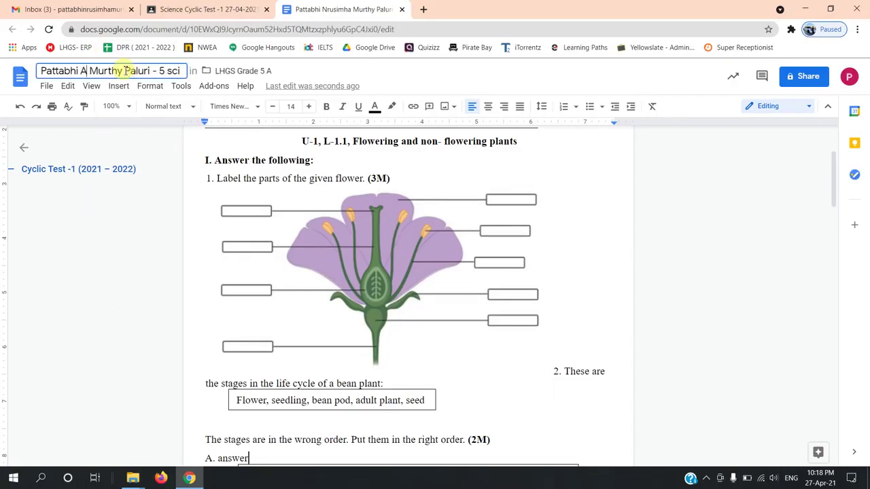
text(r)
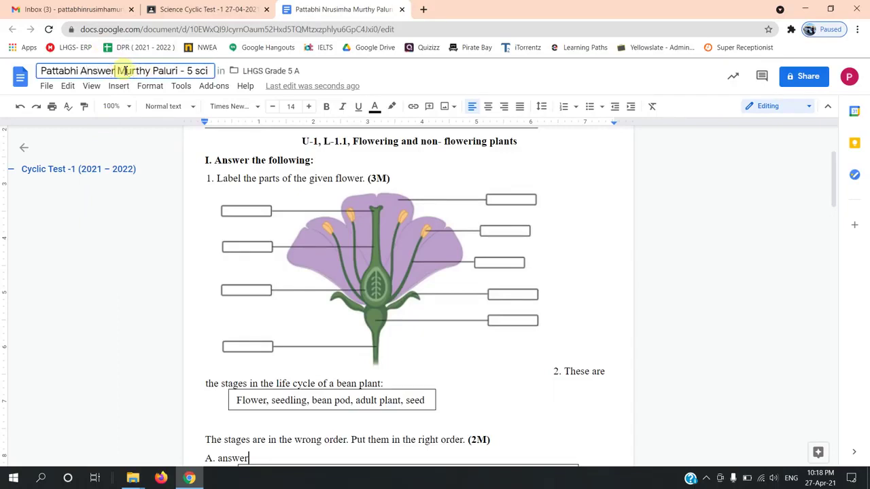
click(158, 223)
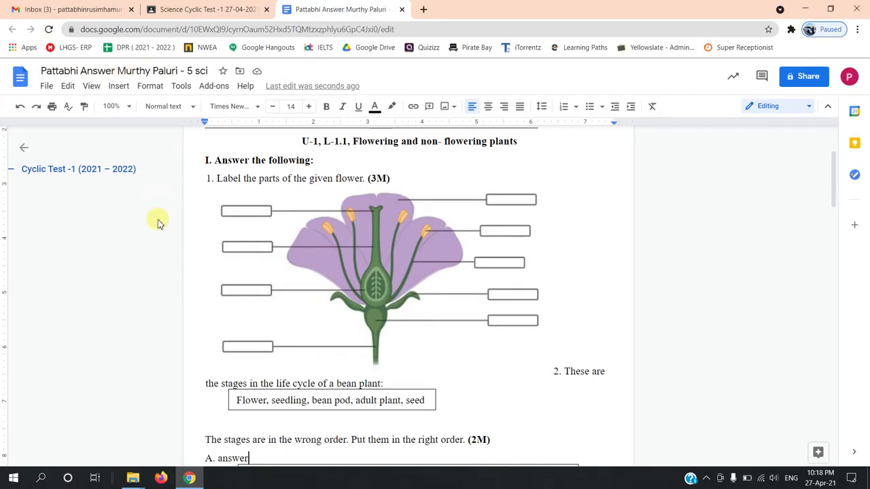
Attach the renamed Answer Google Doc from Google Drive to the Science Cyclic Test -1 work
click(175, 6)
click(14, 75)
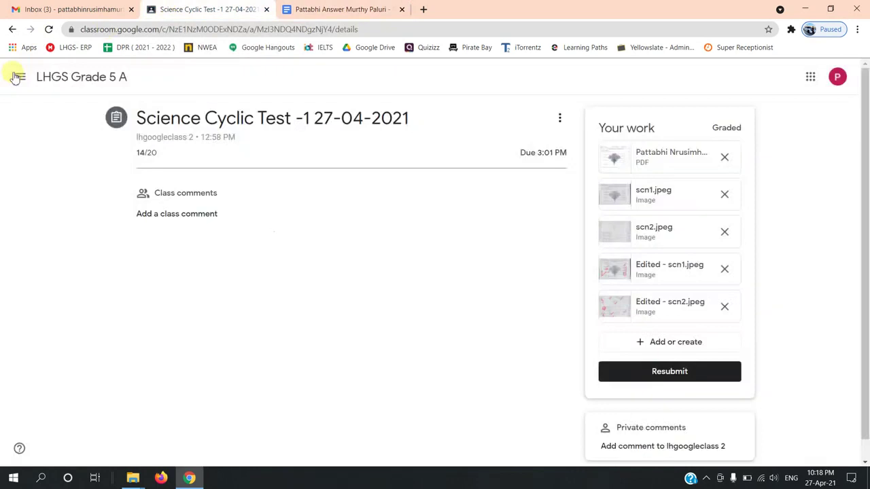
click(705, 348)
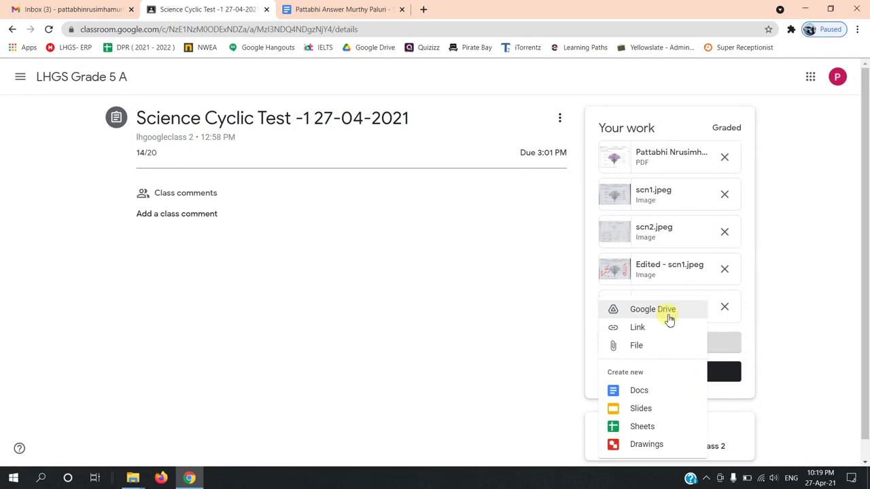
click(669, 311)
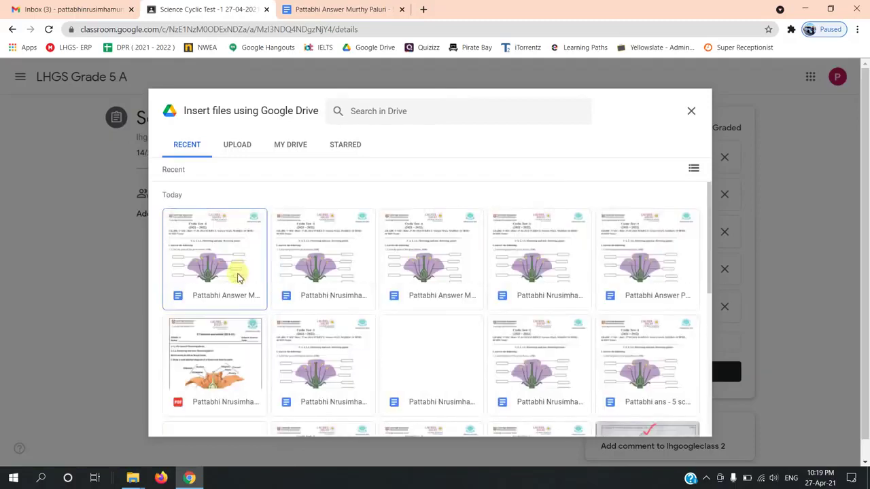
click(236, 294)
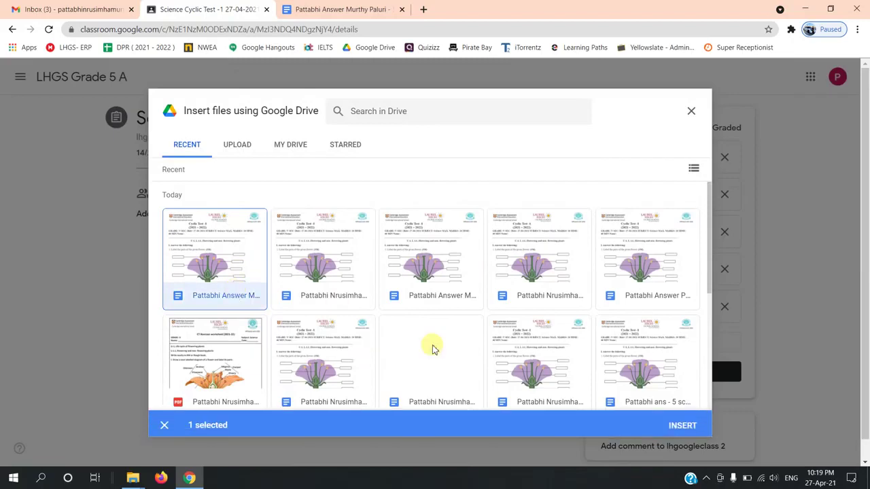
click(681, 423)
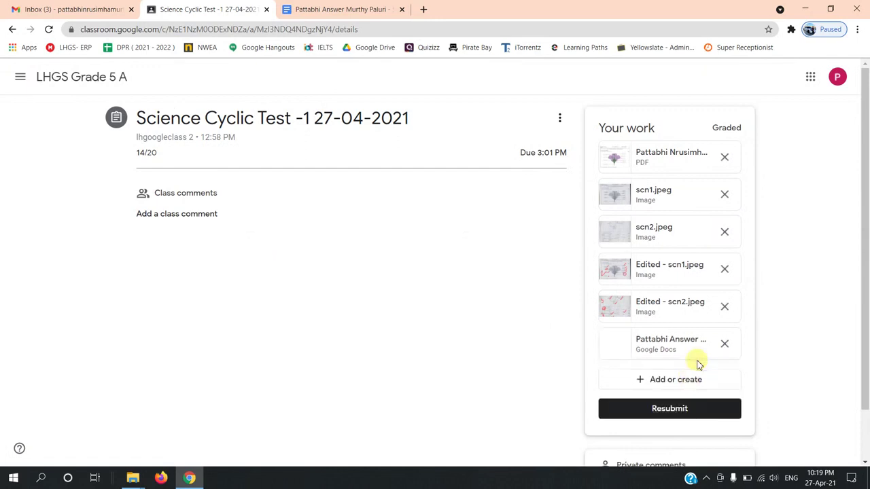
Resubmit the Science Cyclic Test -1 work and confirm turning in all six attachments
click(671, 418)
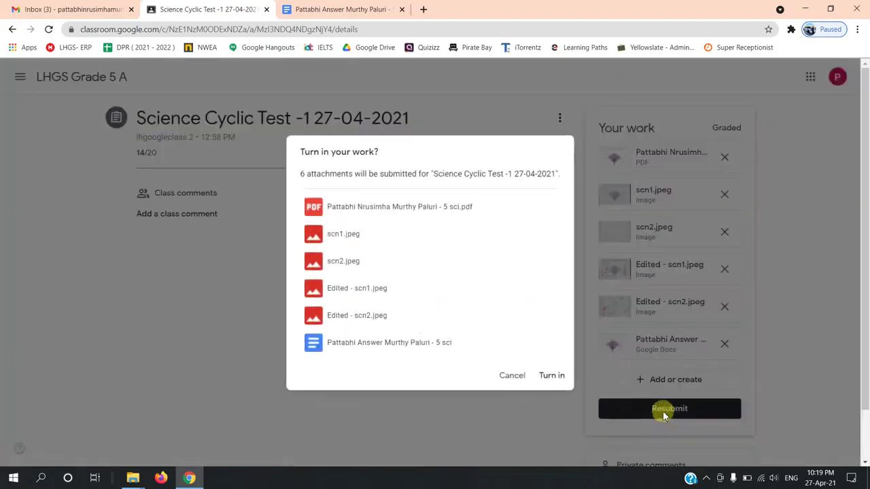
click(552, 378)
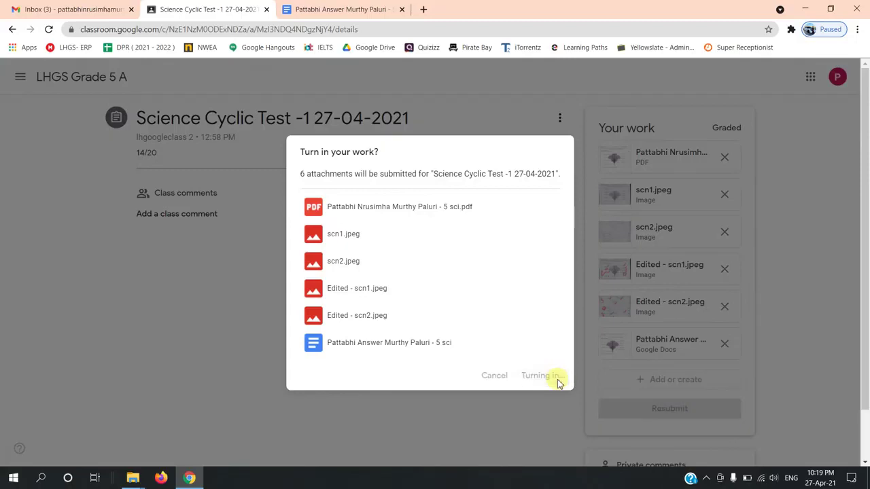